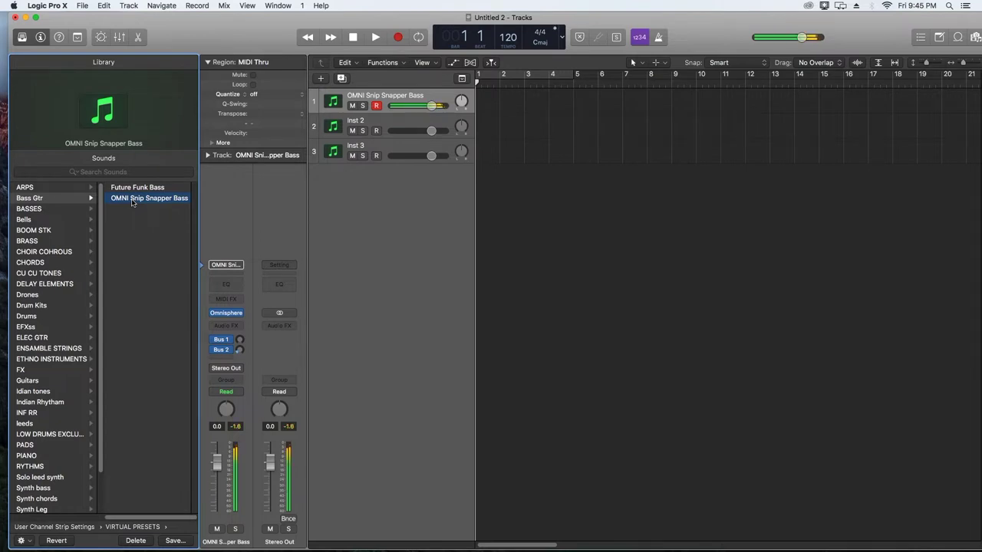
# Step: Audition BASIC DANCE arp like from the BASSES presets and CHRS HEINS eded from the BRASS presets on track 1
pyautogui.click(58, 209)
pyautogui.click(123, 232)
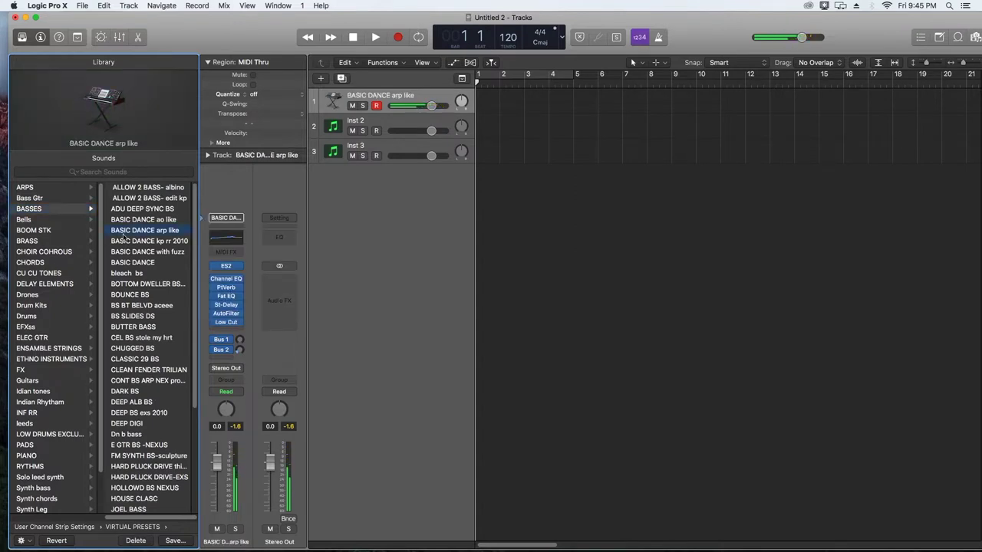
pyautogui.click(56, 244)
pyautogui.click(147, 214)
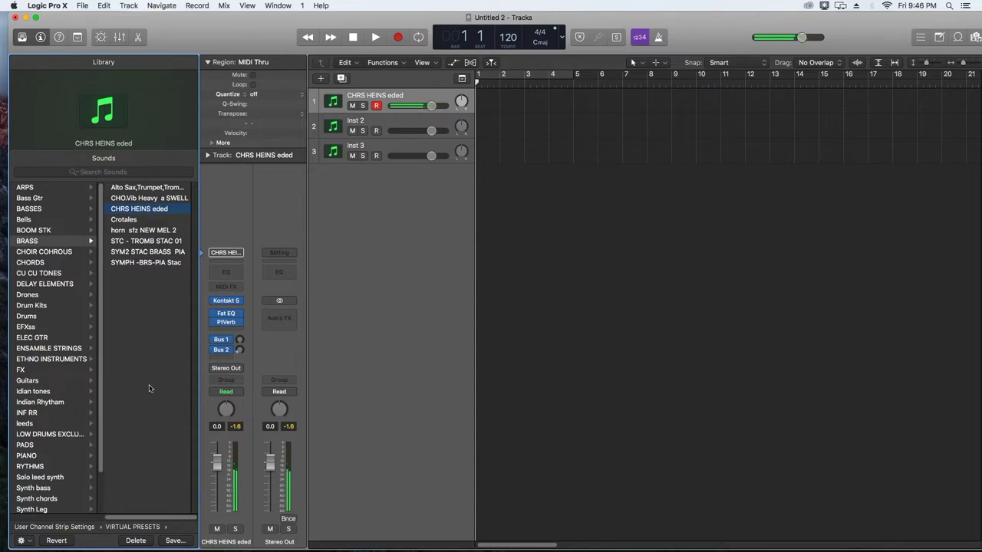
# Step: Audition the OMNI Choir bank 01 and OMNI STAC CHO 01 presets from the CHOIR COHROUS category
pyautogui.click(35, 253)
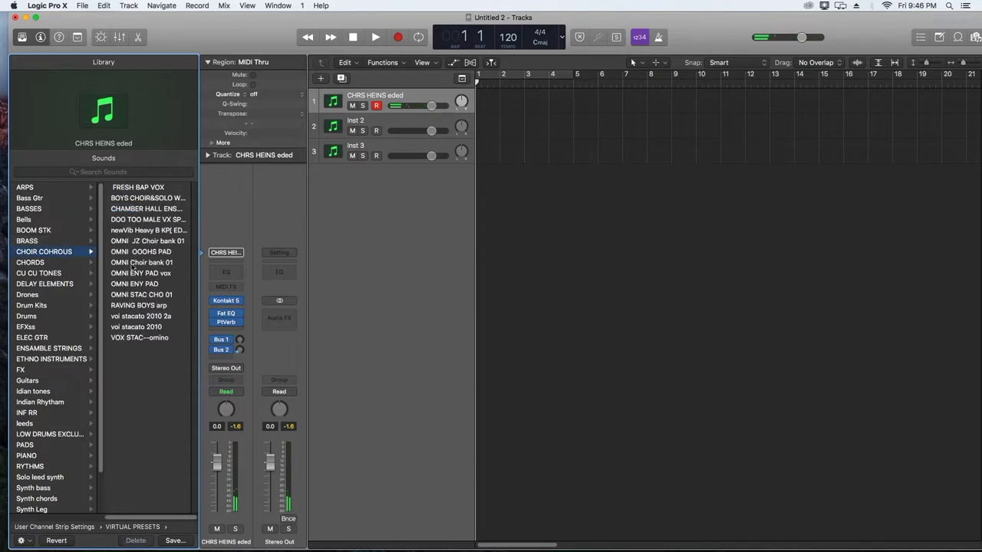
pyautogui.click(142, 263)
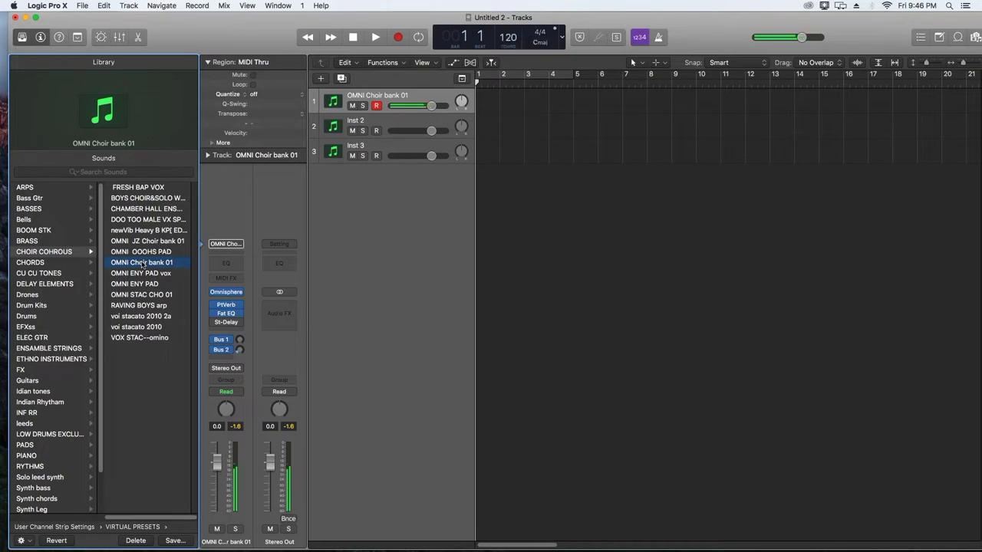
pyautogui.click(135, 297)
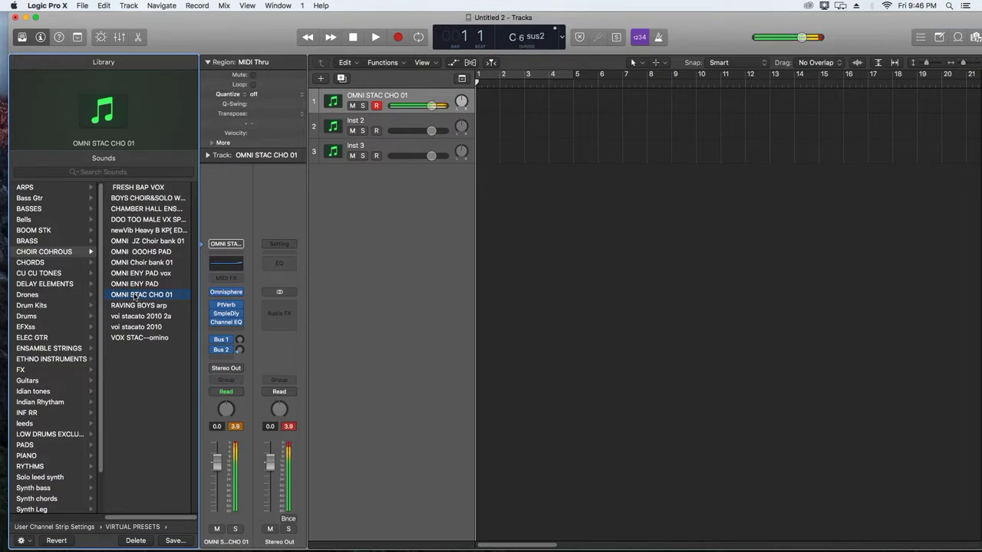
# Step: Audition Live Classical Piano2 from the CHORDS category and SIMPLE CLEAN from CU CU TONES
pyautogui.click(30, 265)
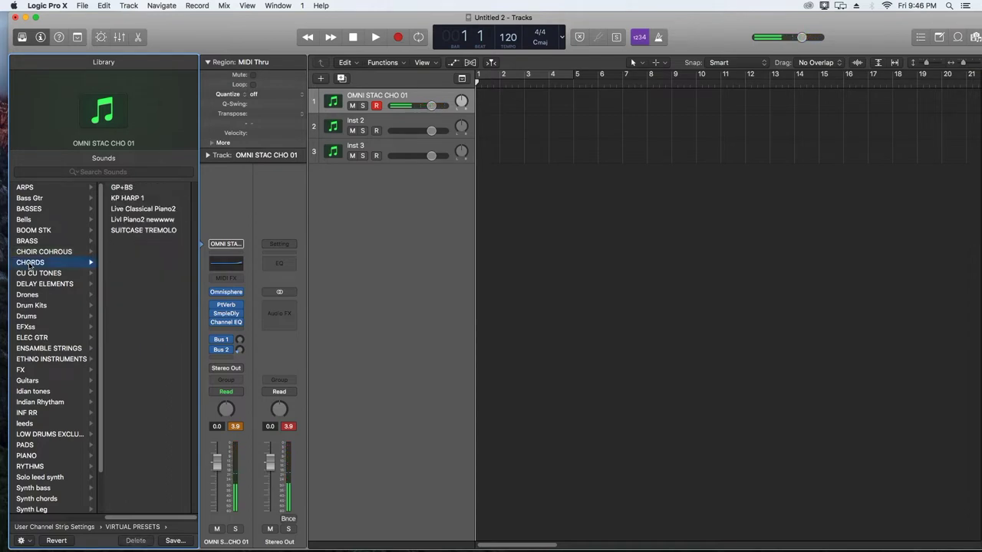
pyautogui.click(138, 211)
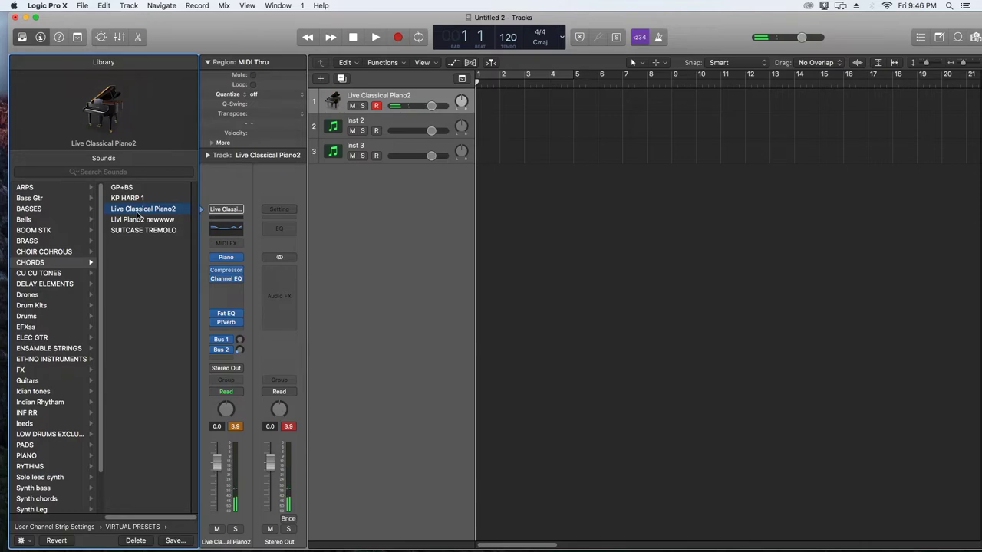
pyautogui.click(51, 276)
pyautogui.click(152, 222)
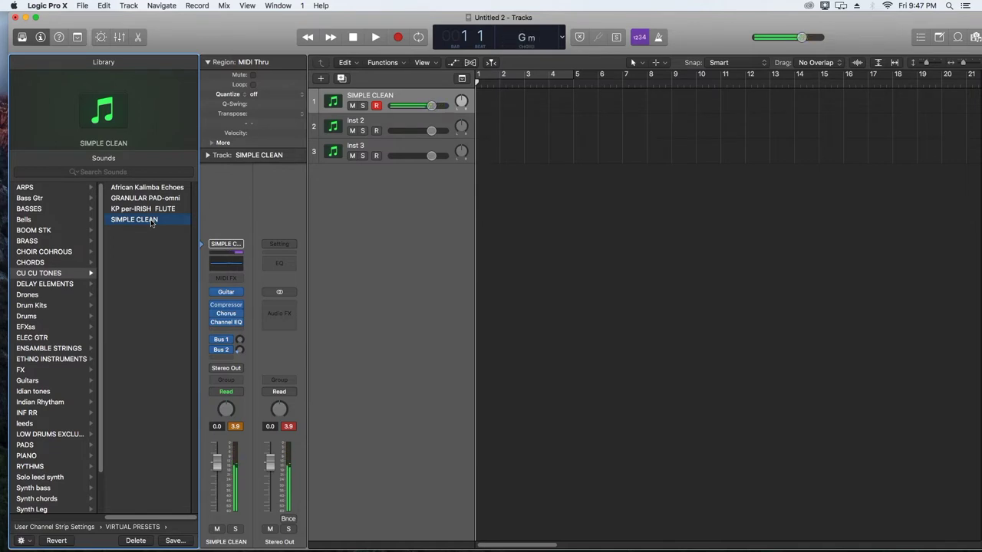
# Step: Audition the TINY PLUCKSSCULPTURE DLY preset from DELAY ELEMENTS and DOOS SFZ FXXX from Drones
pyautogui.click(40, 286)
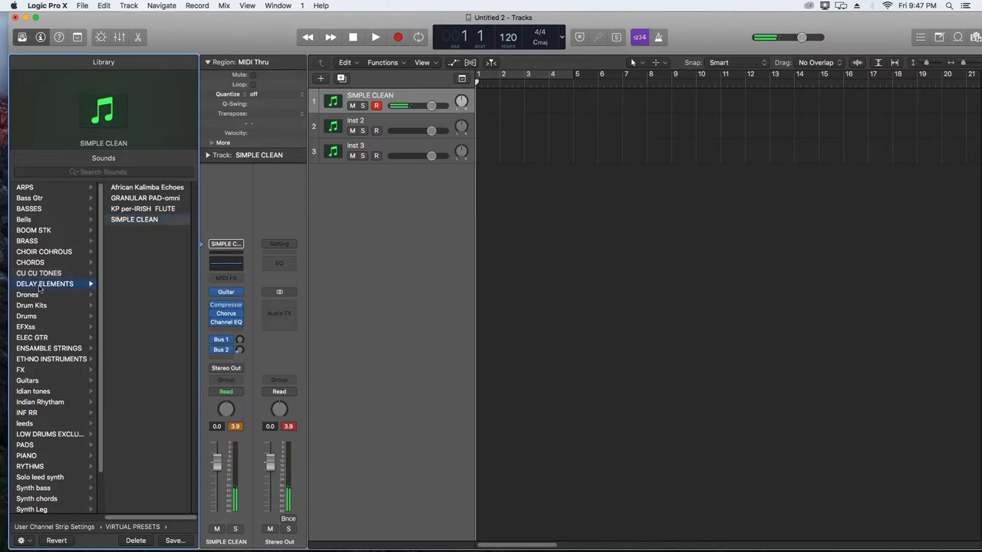
pyautogui.click(128, 199)
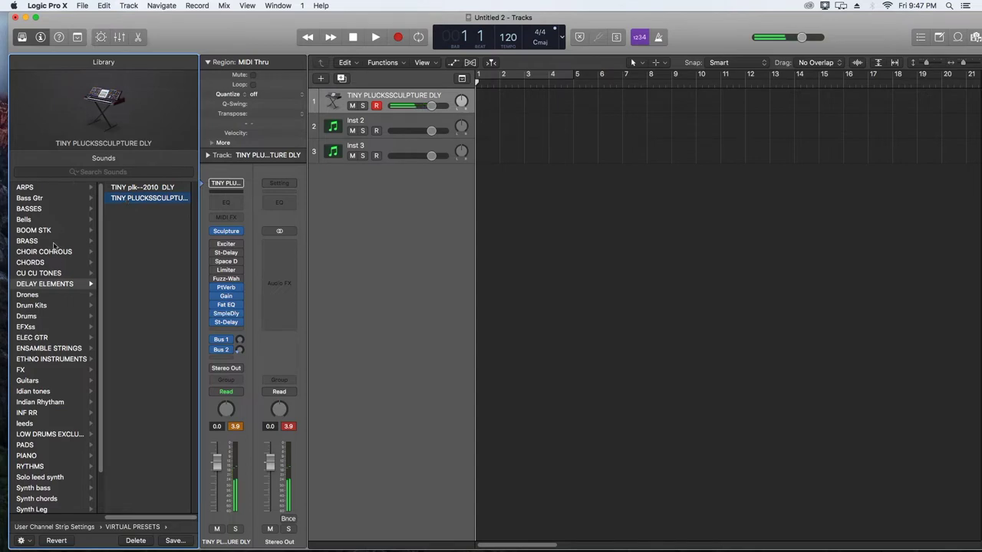
pyautogui.click(46, 295)
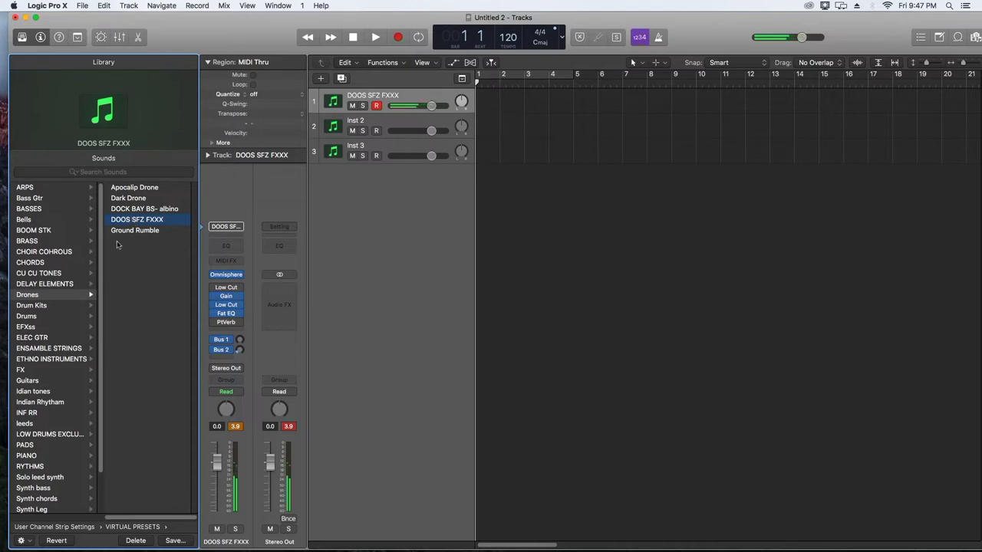
# Step: Audition KP KIK OOOO from Drum Kits, and RMX good baas and thandiya from the Drums category
pyautogui.click(37, 307)
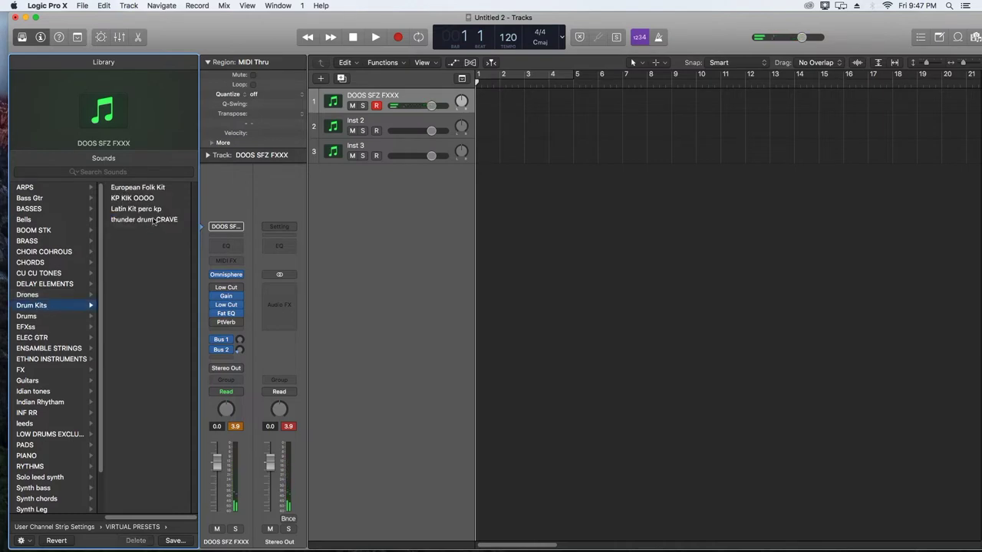
pyautogui.click(138, 198)
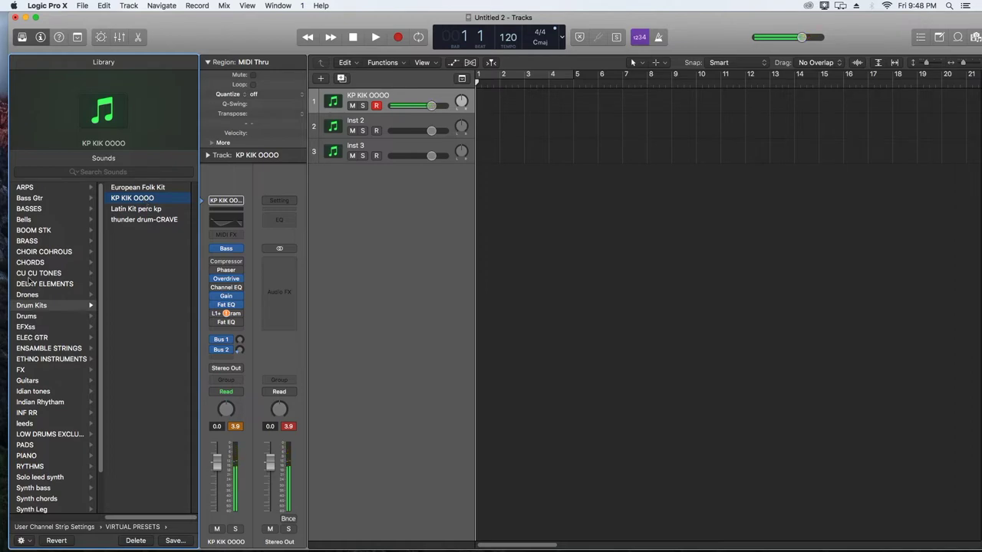
pyautogui.click(37, 316)
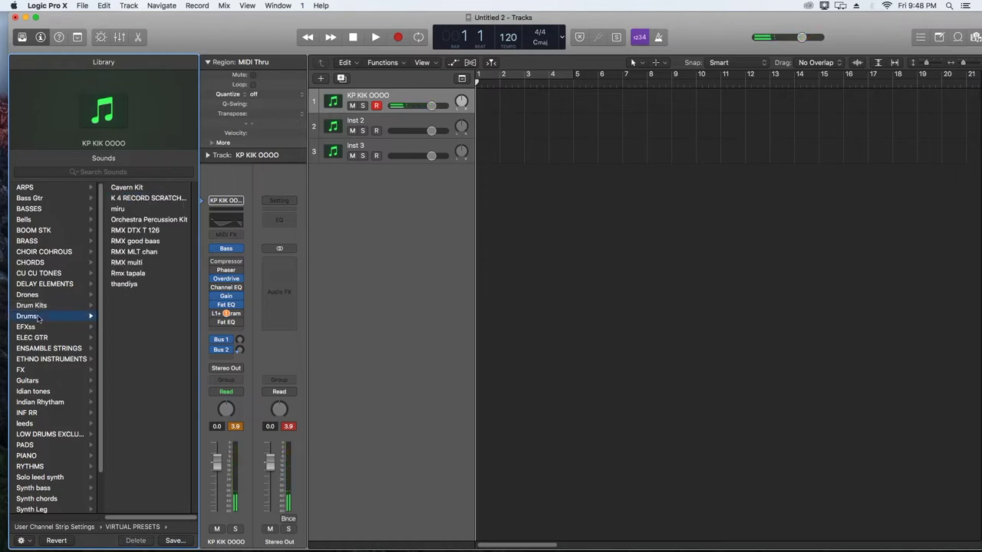
pyautogui.click(132, 242)
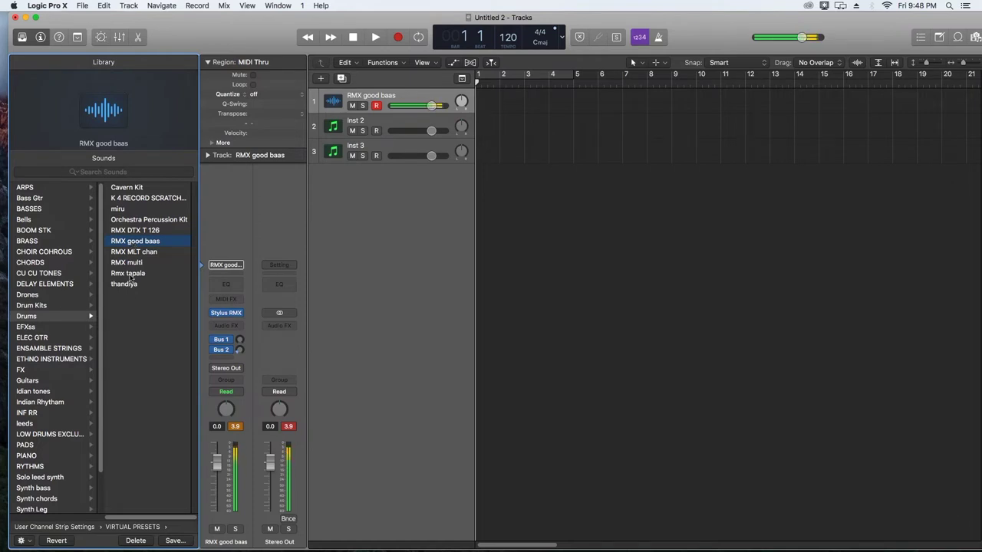
pyautogui.click(130, 286)
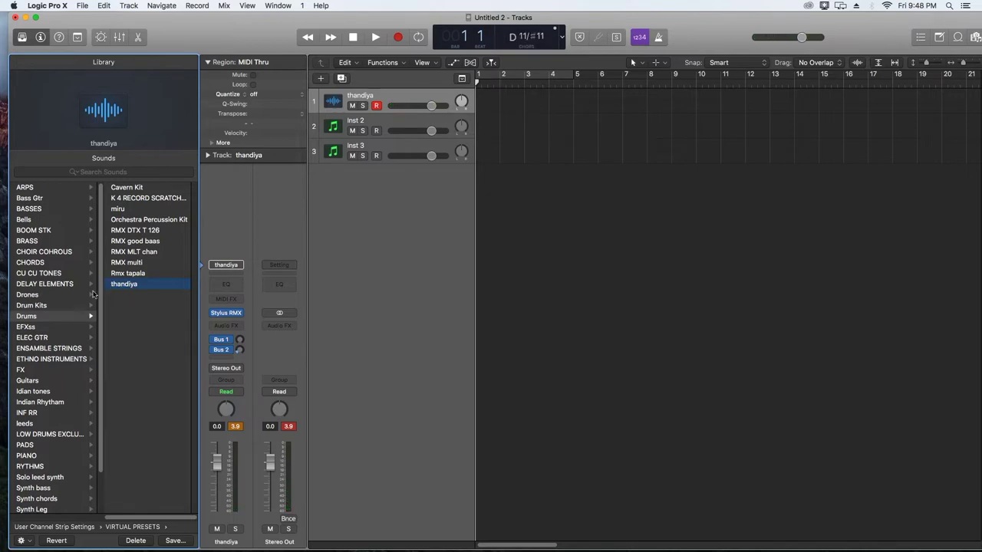
# Step: Audition Comedy vox loop from the EFXss category and LA STR ENS PATCH from ENSAMBLE STRINGS
pyautogui.click(37, 326)
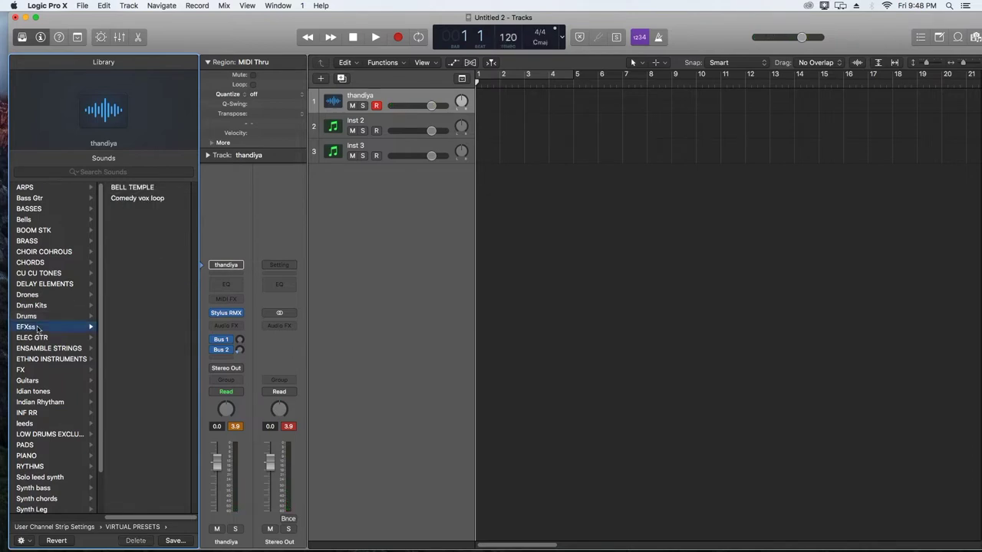
pyautogui.click(136, 200)
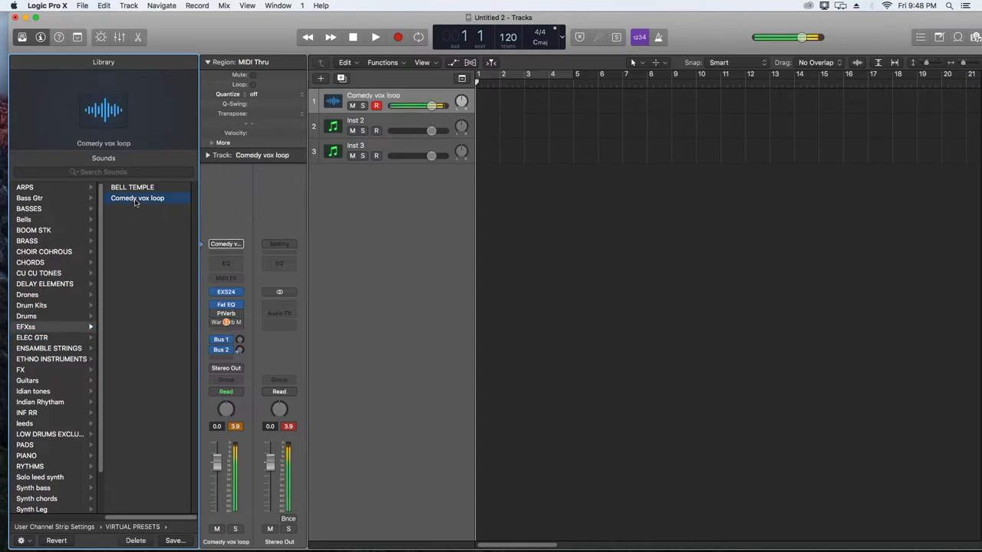
pyautogui.click(49, 349)
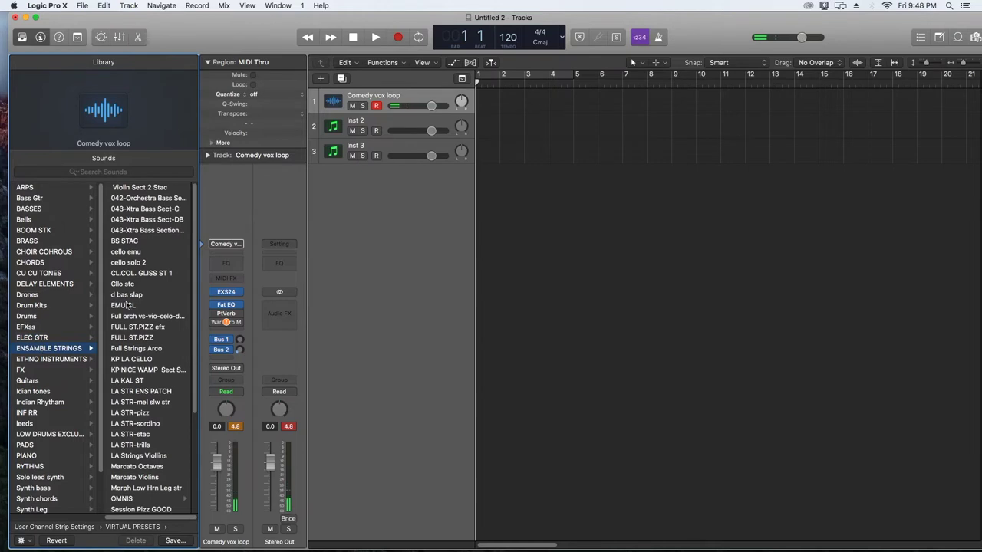
pyautogui.click(144, 392)
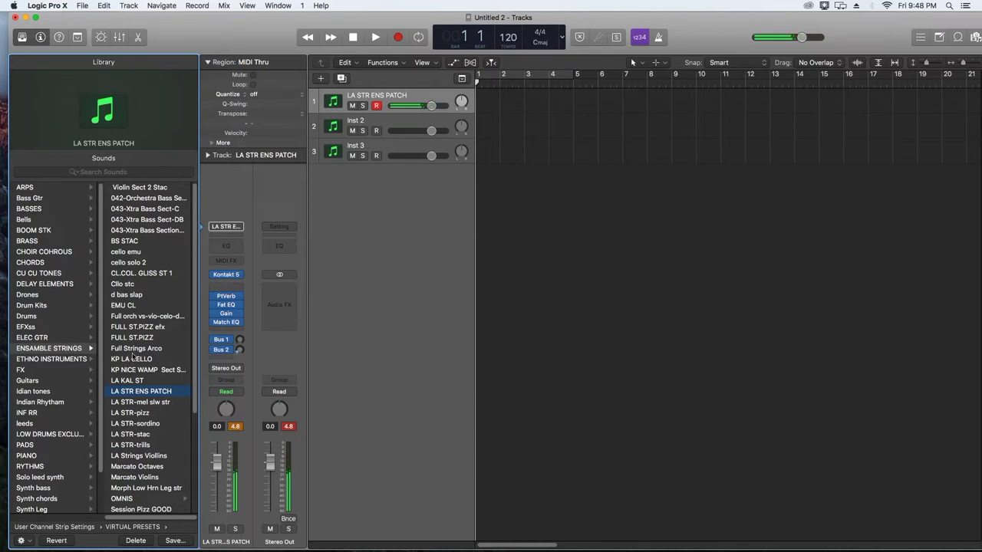
# Step: Audition the KP LA CELLO, KP NICE WAMP Sect Staccato and LA STR-sordino presets from the ensemble strings category
pyautogui.click(134, 360)
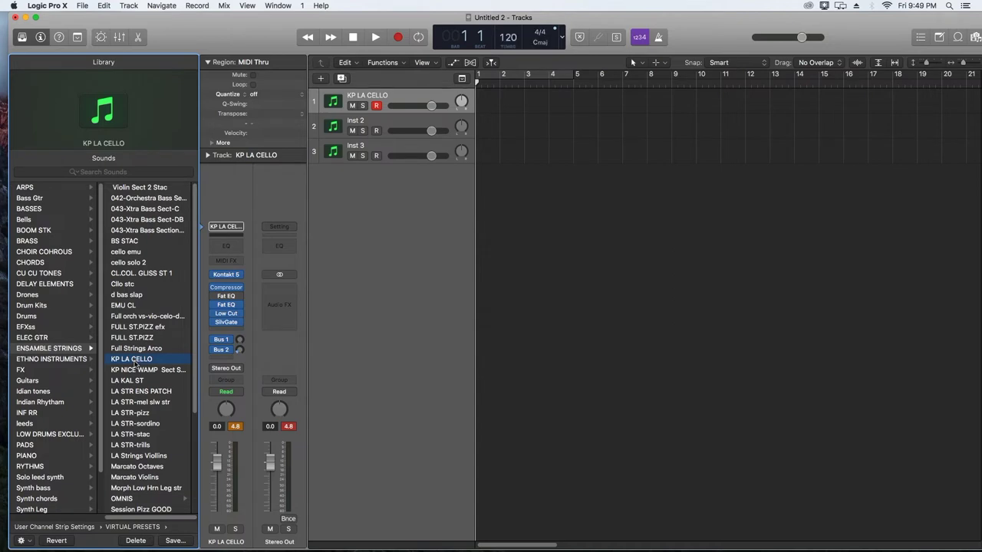
pyautogui.click(149, 371)
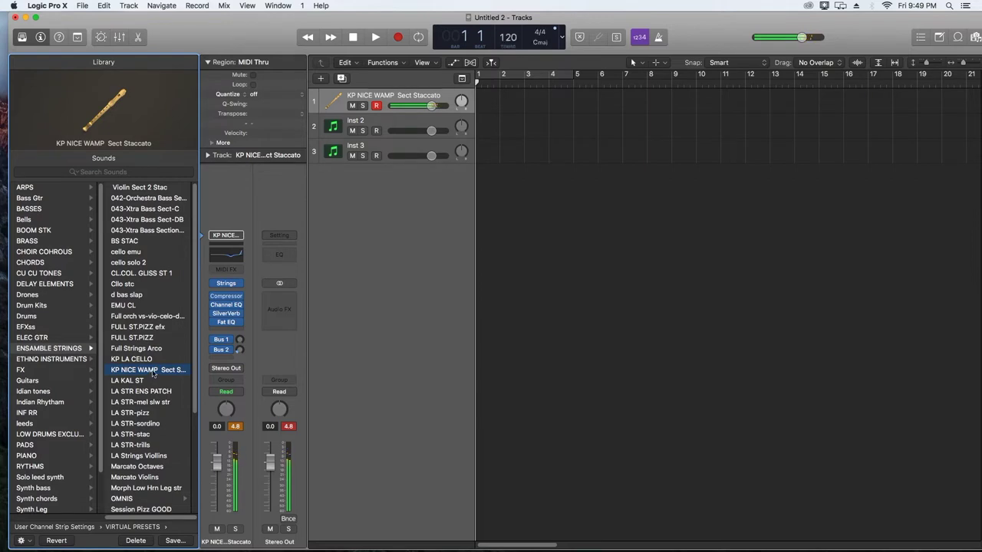
pyautogui.click(146, 424)
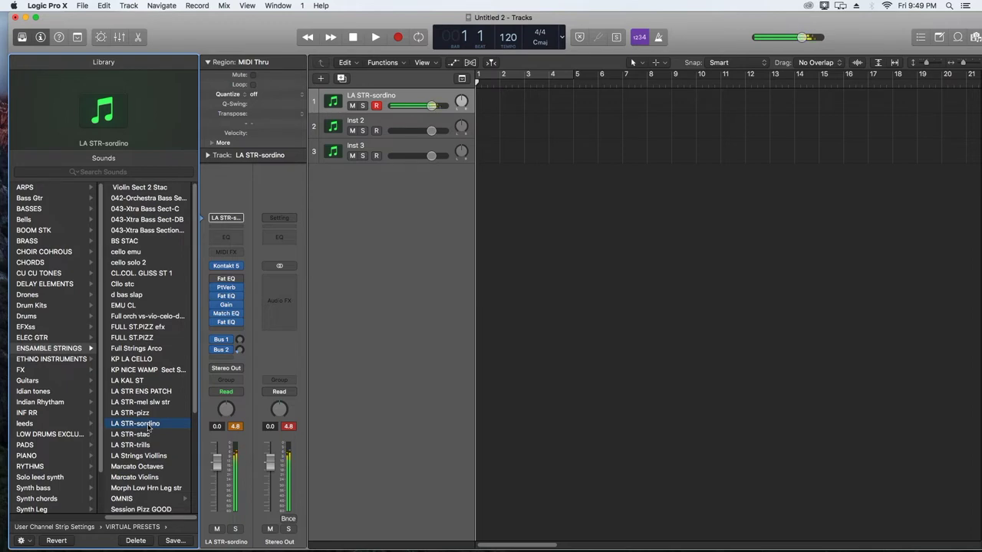
# Step: Audition Adagio Strings, Mandlion and Power Strings from the OMNIS folder within ENSAMBLE STRINGS
pyautogui.scroll(-5, 140, 365)
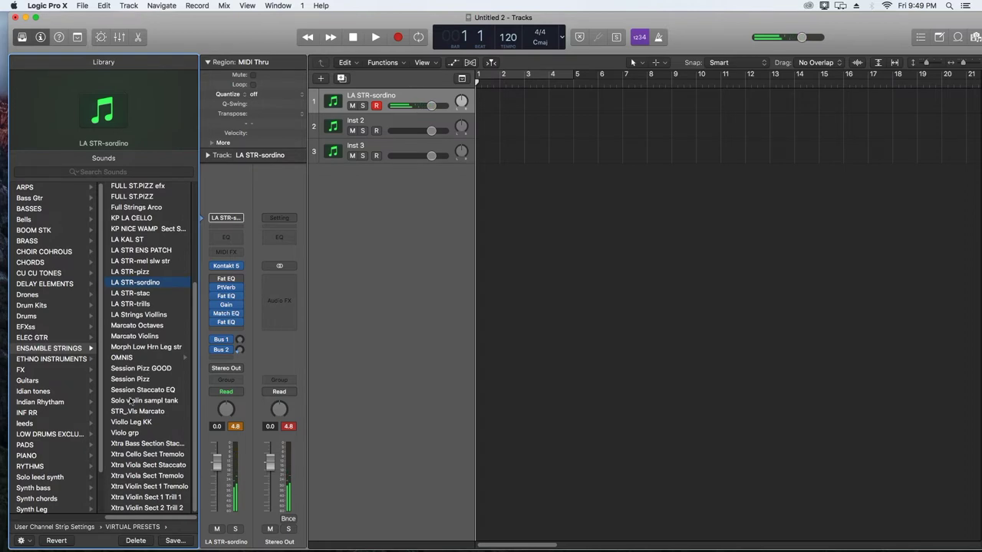
pyautogui.click(135, 357)
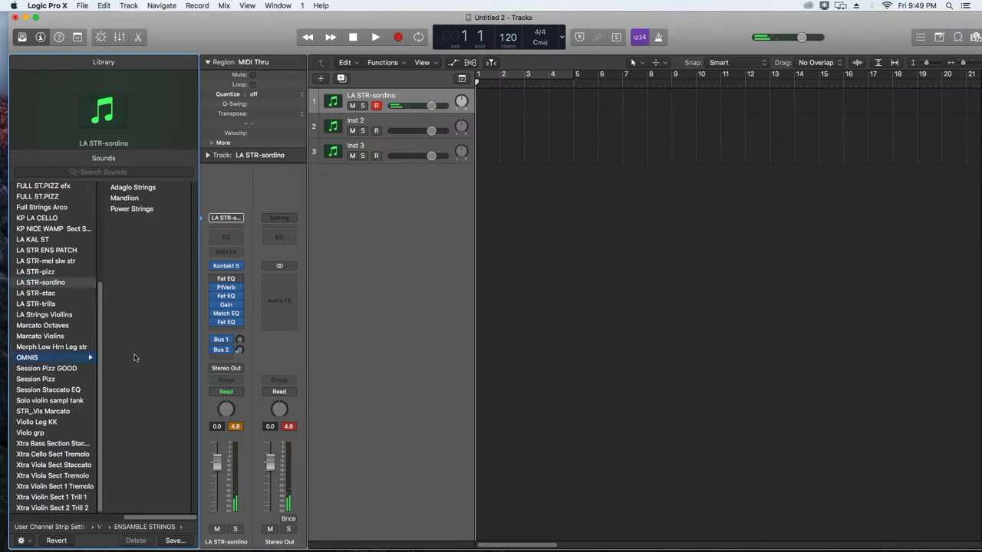
pyautogui.click(135, 191)
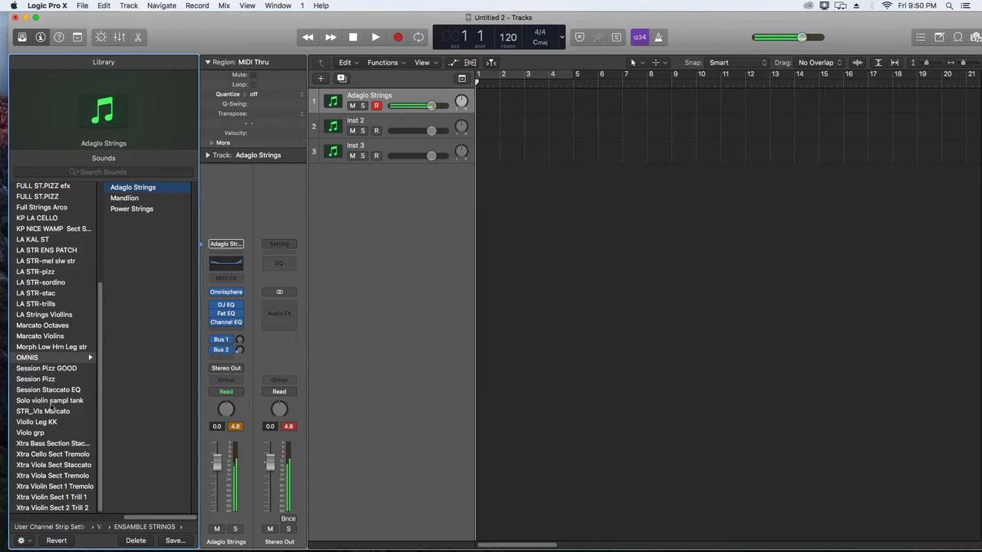
pyautogui.click(128, 199)
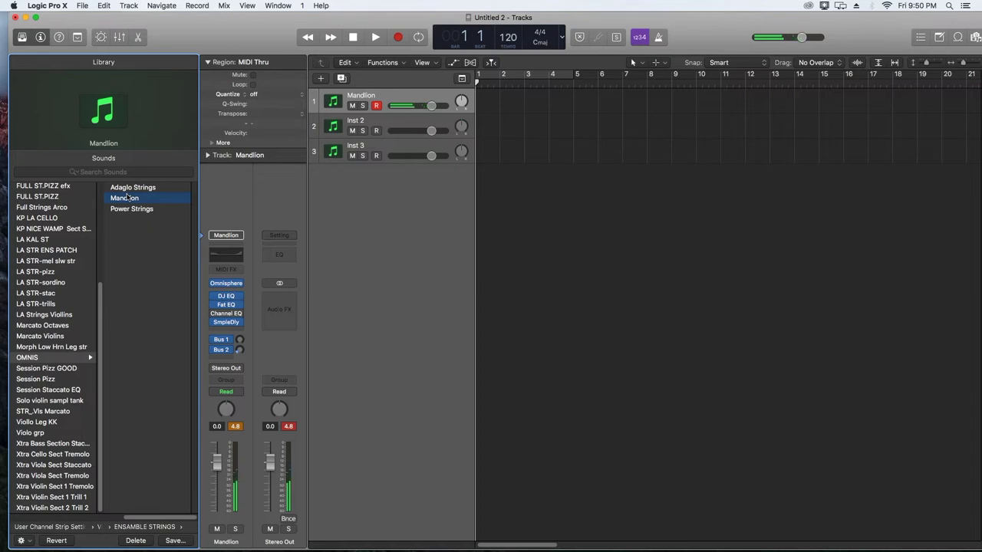
pyautogui.click(134, 212)
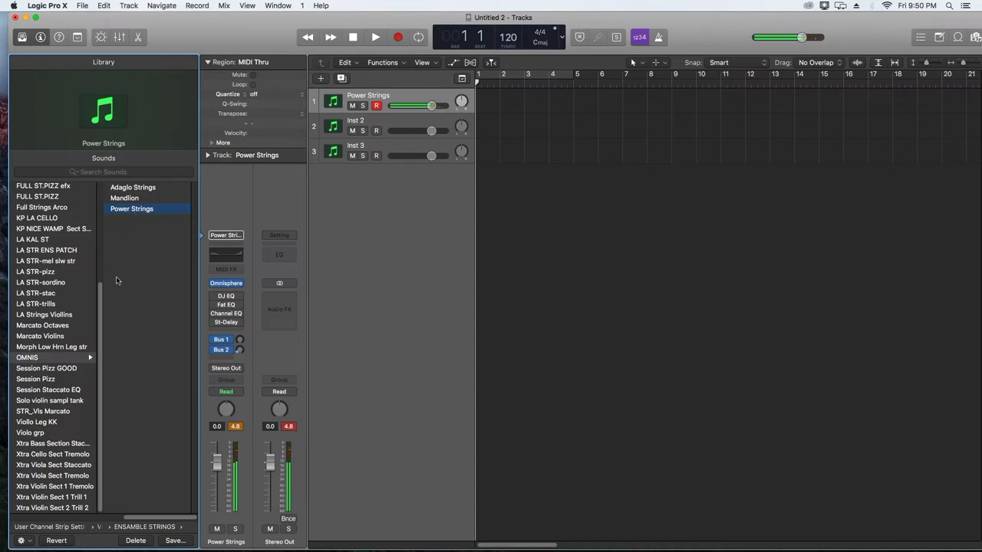
# Step: Audition the Session Pizz GOOD and Session Pizz presets in ENSAMBLE STRINGS
pyautogui.click(68, 369)
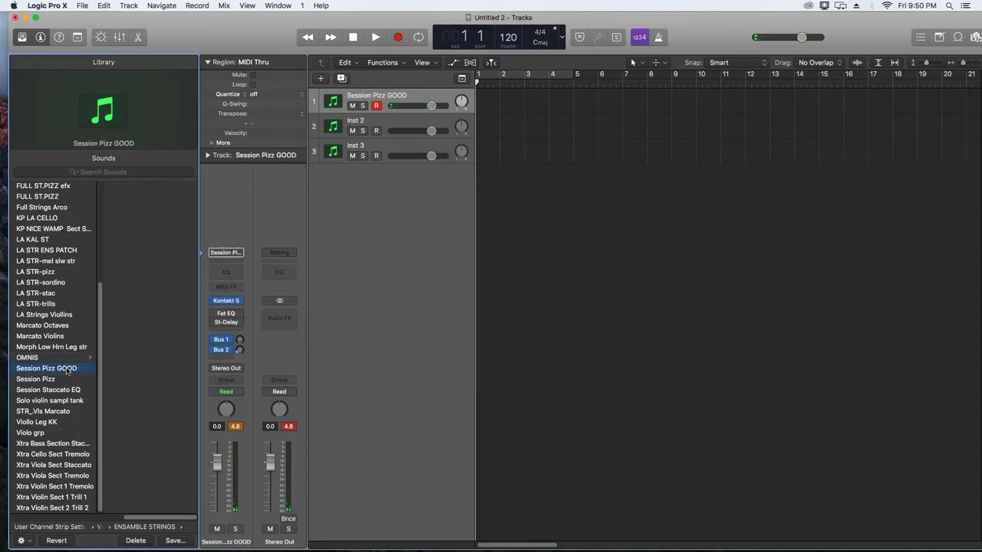
pyautogui.click(62, 380)
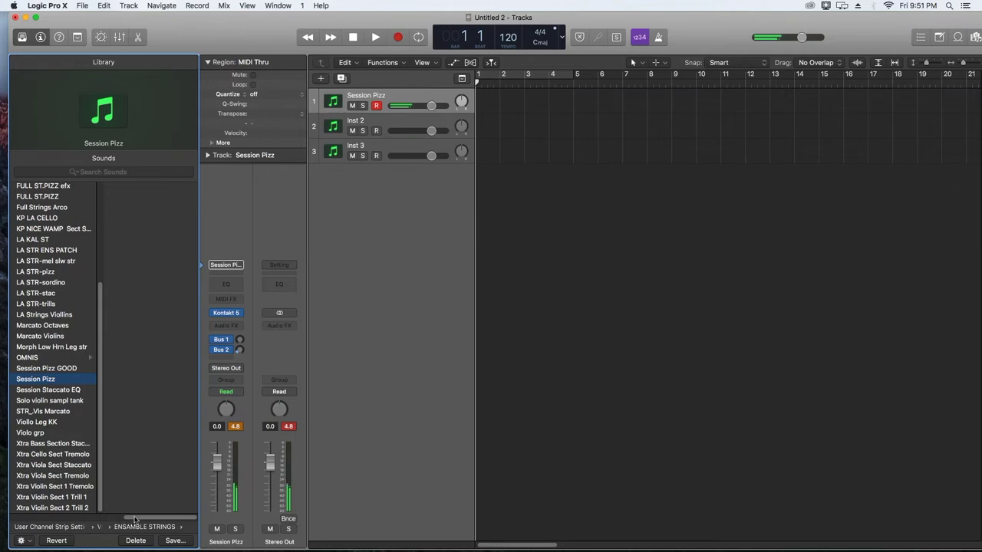
# Step: Audition Chinese Erhu Violin sai sng and MELODICA from the ETHNO INSTRUMENTS category
pyautogui.hscroll(-5, 116, 512)
pyautogui.click(107, 359)
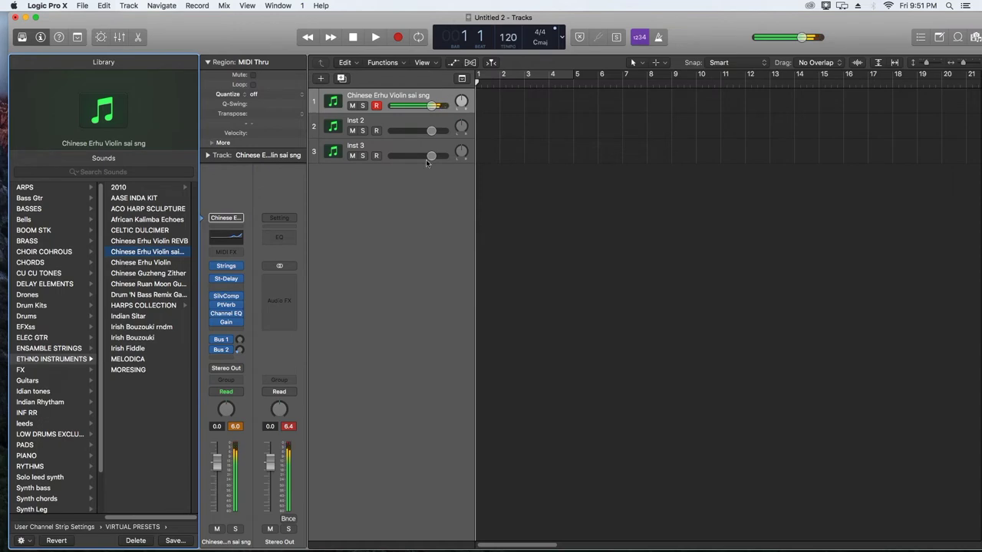
pyautogui.click(141, 360)
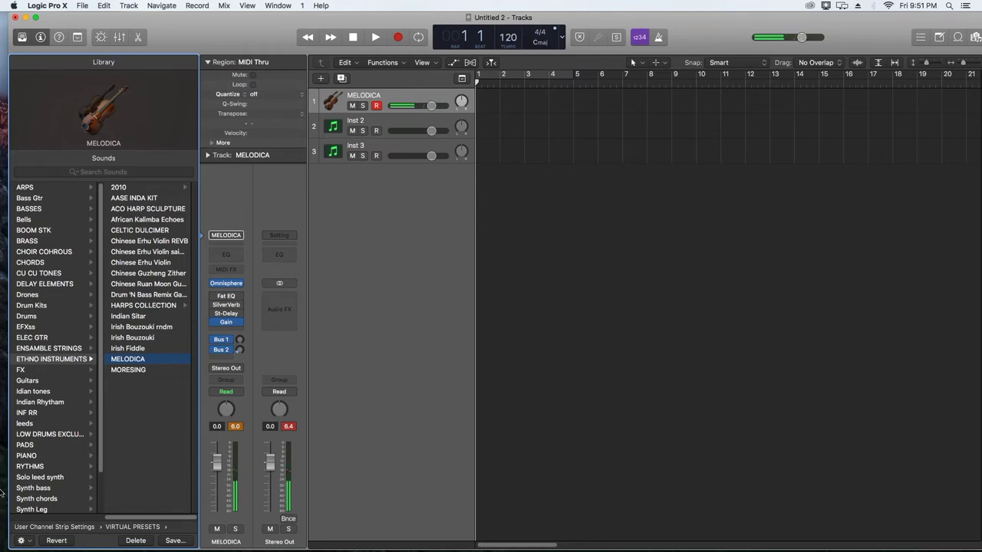
# Step: Browse the FX category and audition OMNI CLS CHD GTR and OMN WAIT FOR IT from Guitars
pyautogui.click(45, 372)
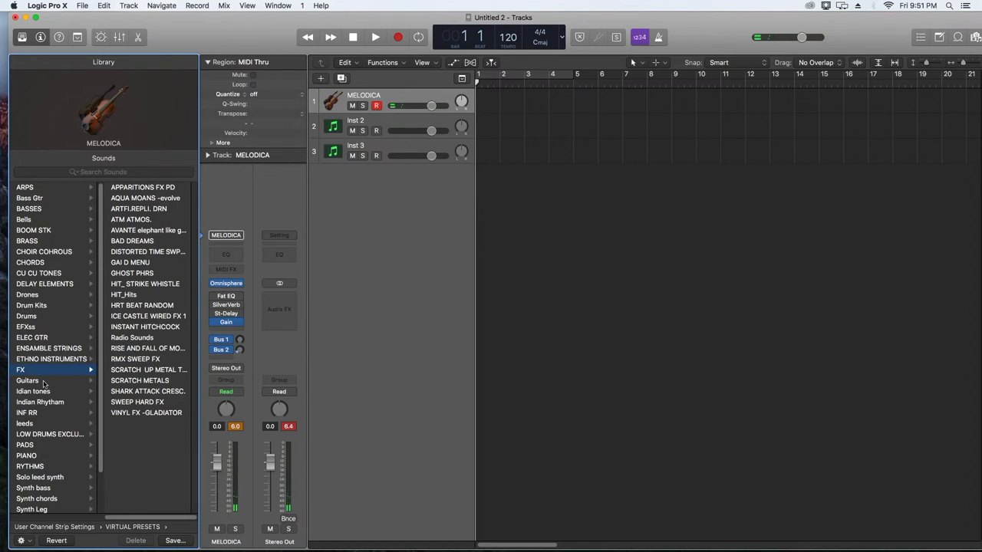
pyautogui.click(44, 382)
pyautogui.click(135, 263)
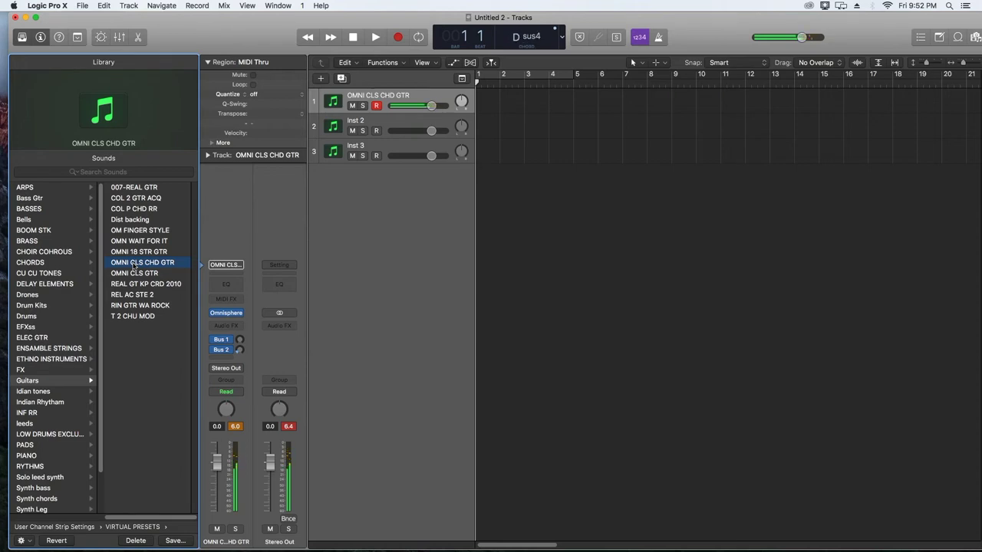
pyautogui.click(134, 243)
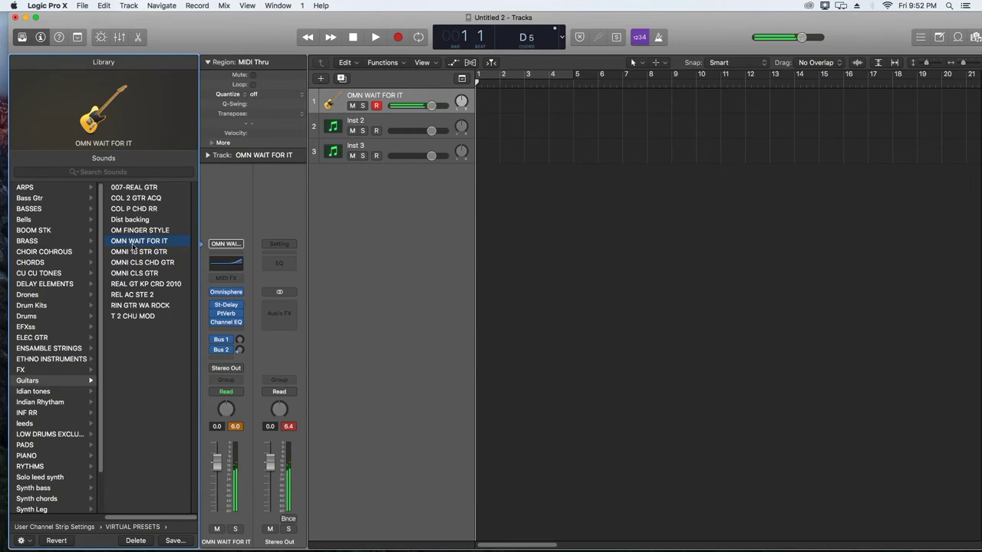
# Step: Browse Idian tones and Indian Rhytham, and audition OMNI DEEP PICK, OMNI boeimn haevy and OMNI CLUSTER FX from the INF RR category
pyautogui.click(41, 392)
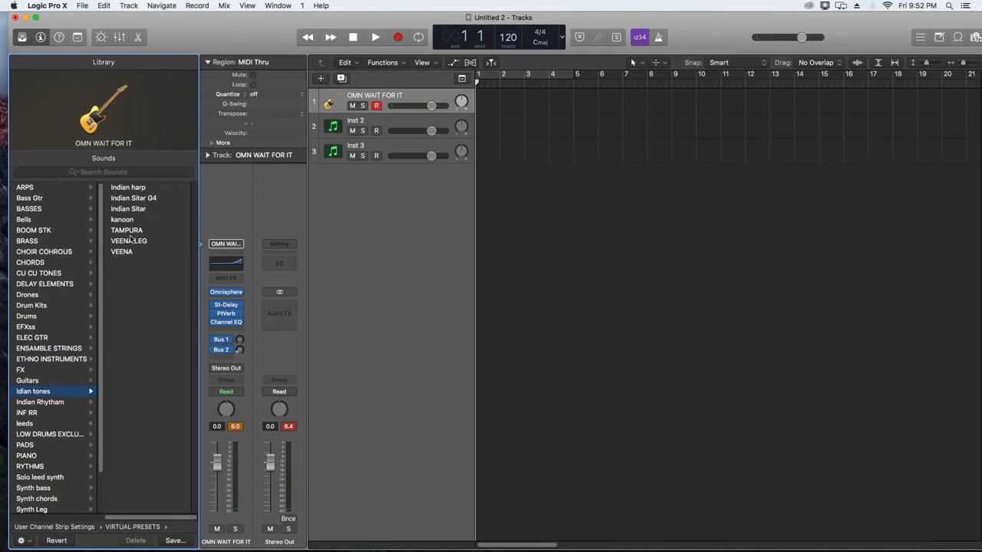
pyautogui.click(46, 404)
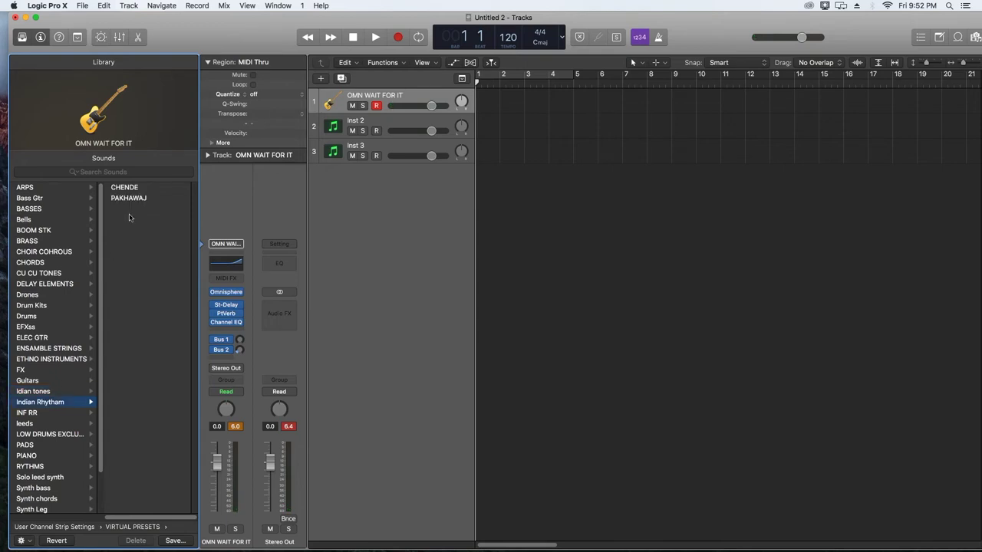
pyautogui.click(42, 415)
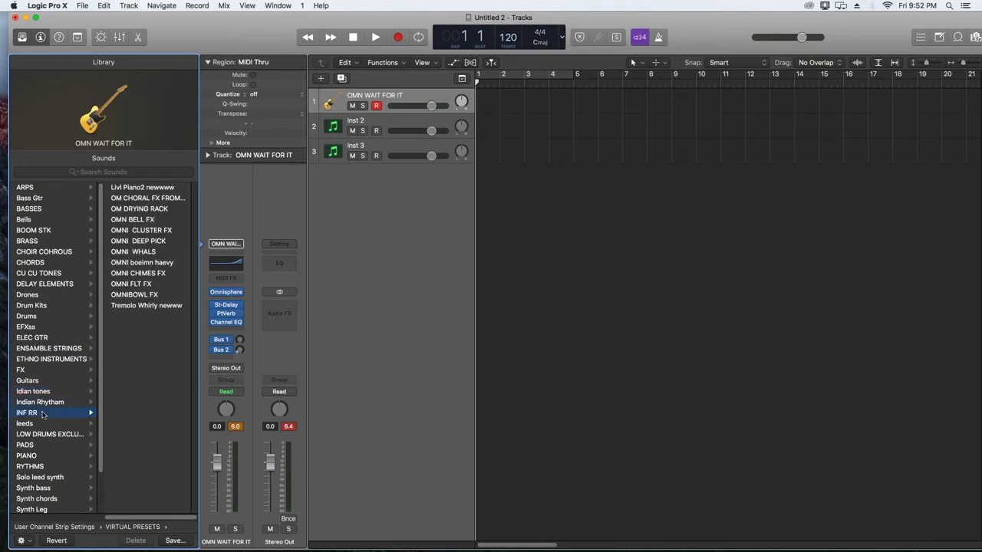
pyautogui.click(136, 241)
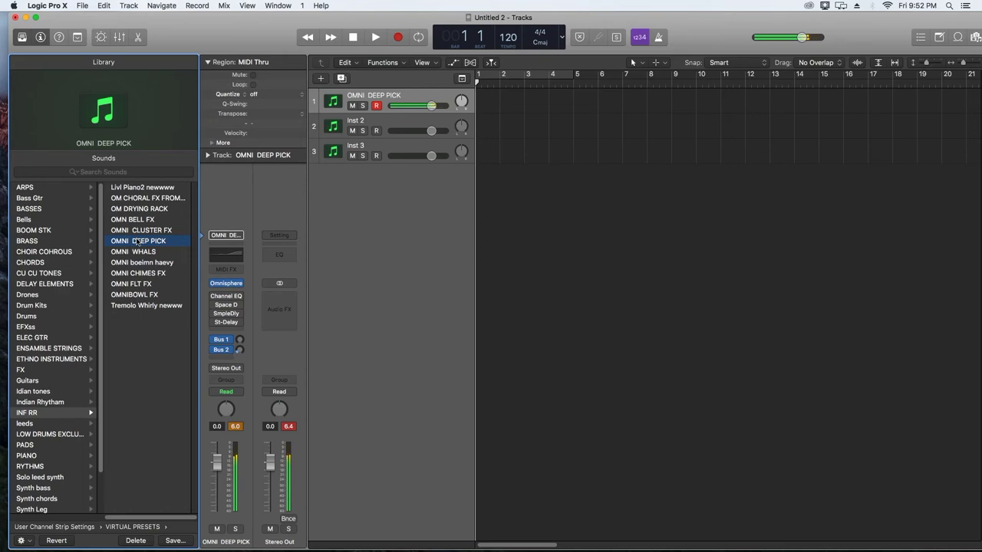
pyautogui.click(140, 263)
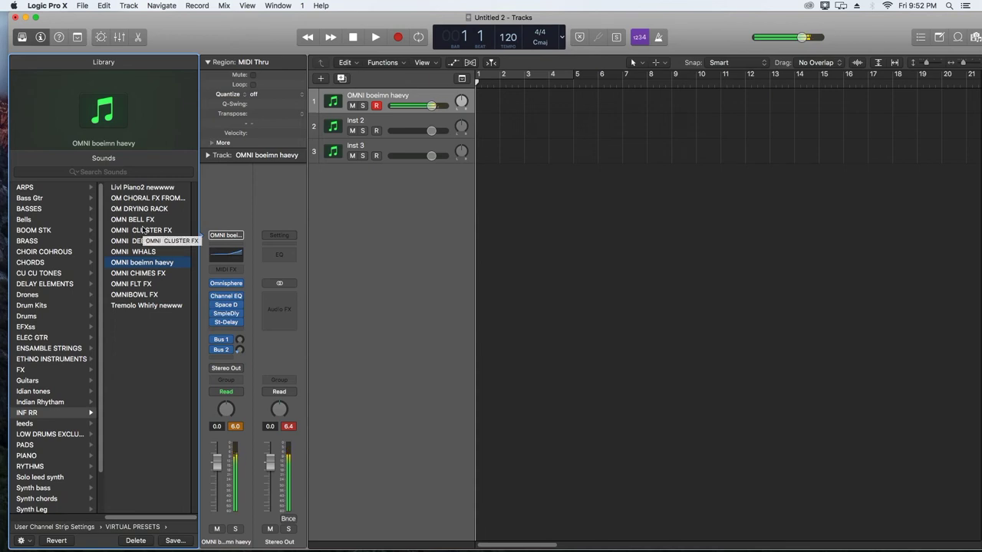
pyautogui.click(142, 229)
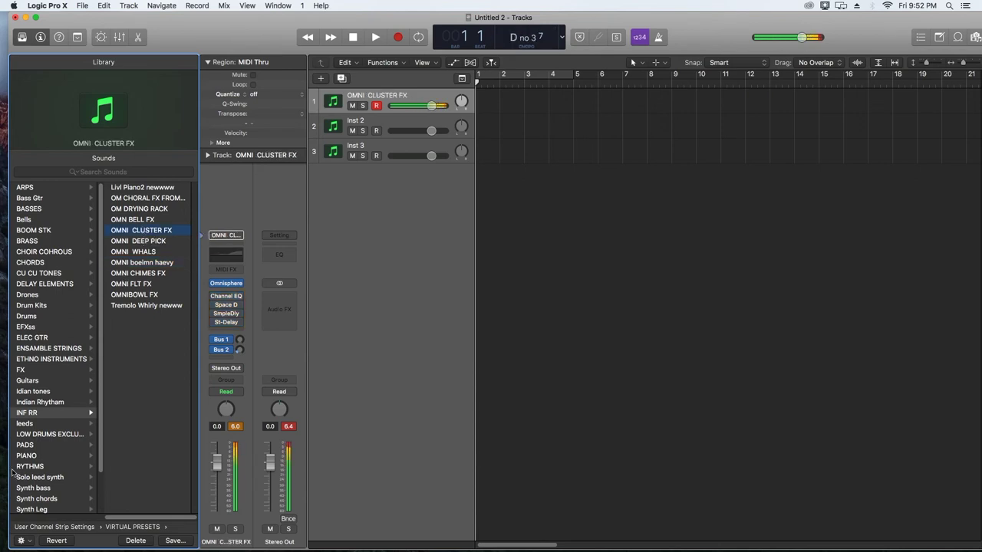
# Step: Audition mono tone 1 from the leeds category, and HAUNTED VOX and LOVE THEME -OMNI from PADS
pyautogui.click(31, 424)
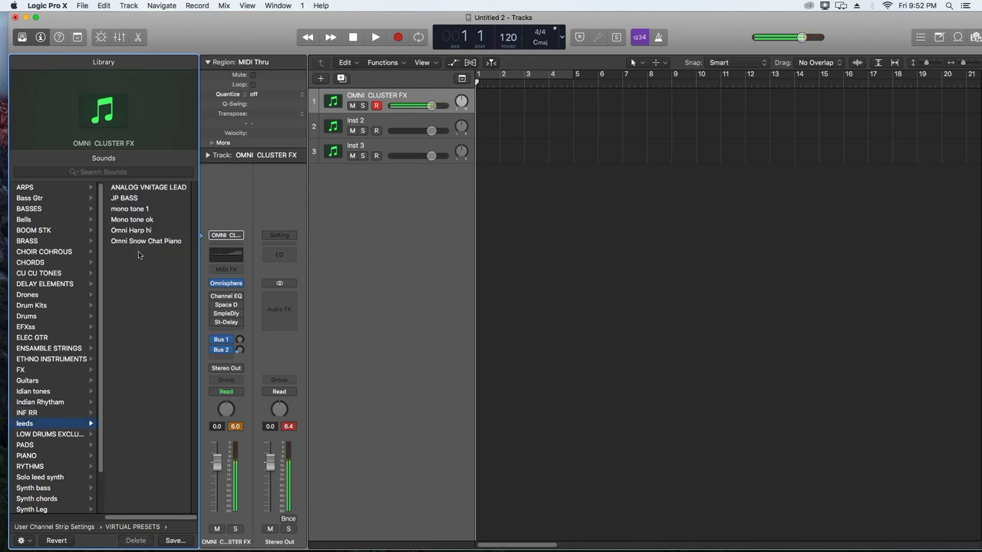
pyautogui.click(138, 210)
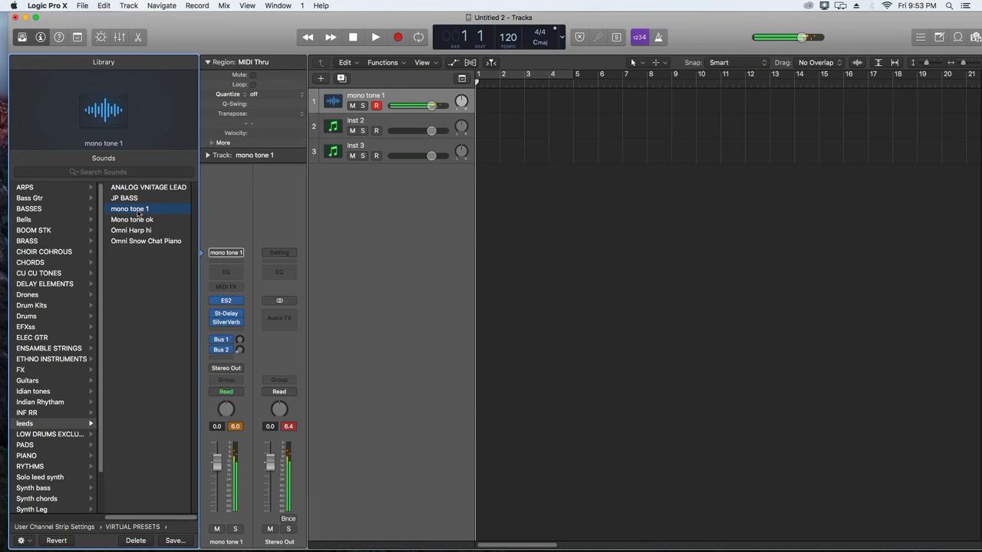
pyautogui.click(44, 447)
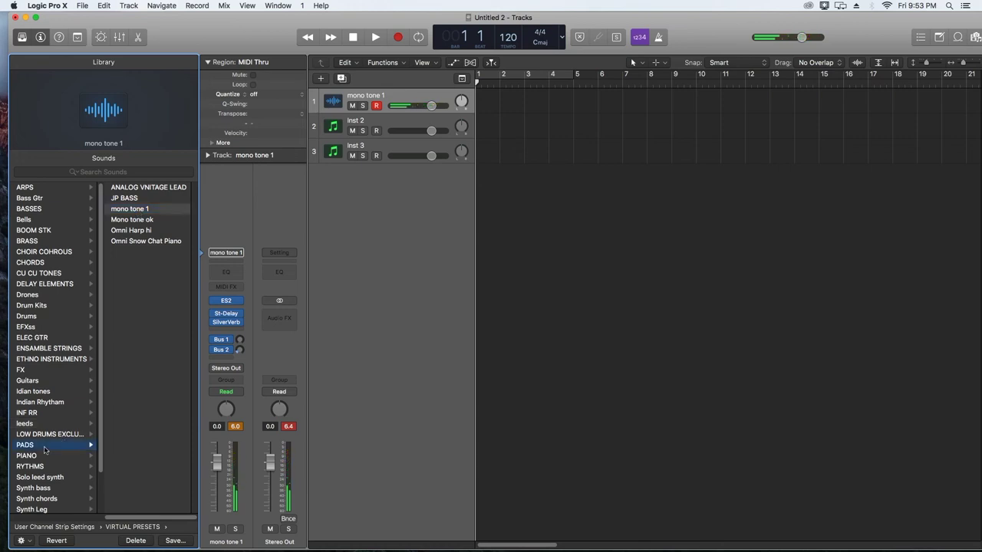
pyautogui.click(151, 329)
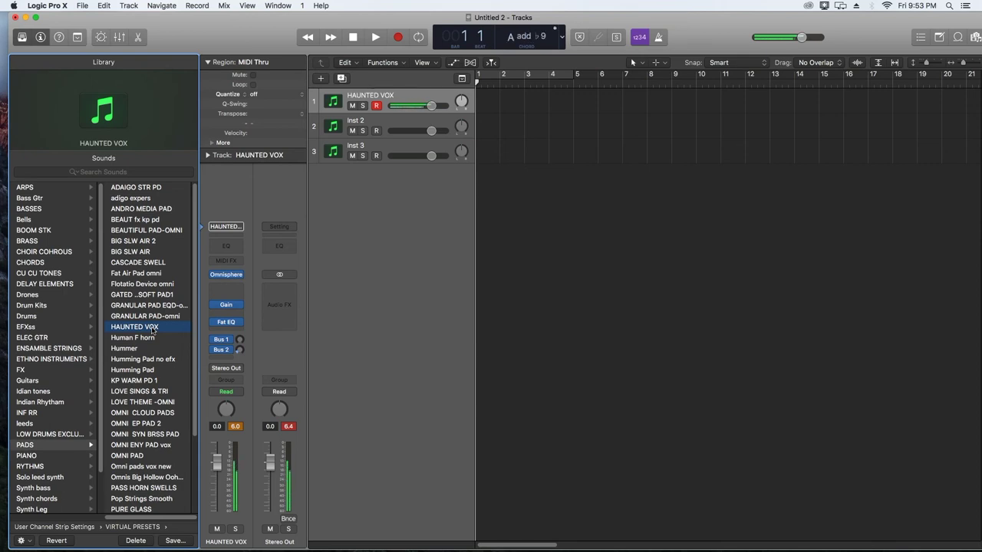
pyautogui.click(151, 405)
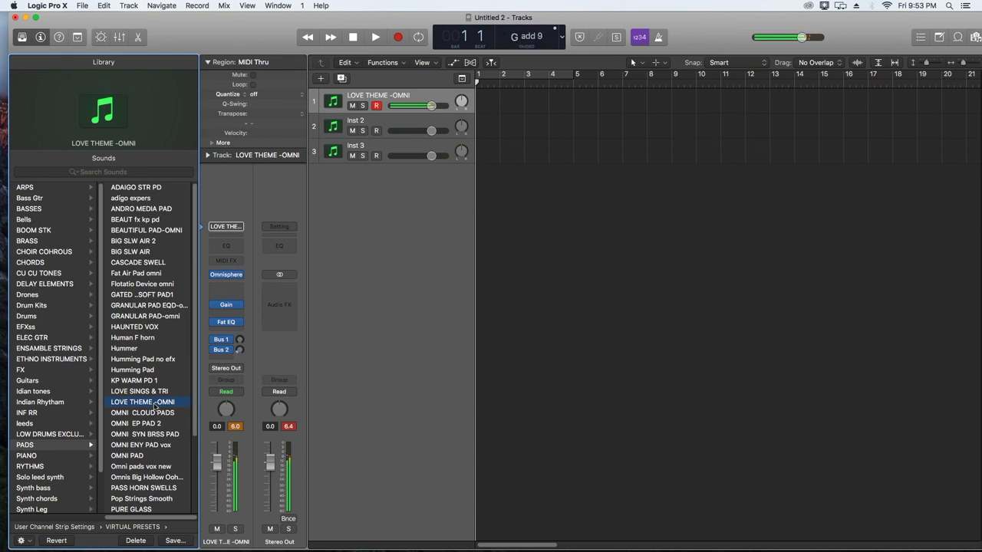
# Step: Audition PIANO from the PIANO category and portamendo tone from Solo leed synth, browsing the RYTHMS category in between
pyautogui.click(42, 456)
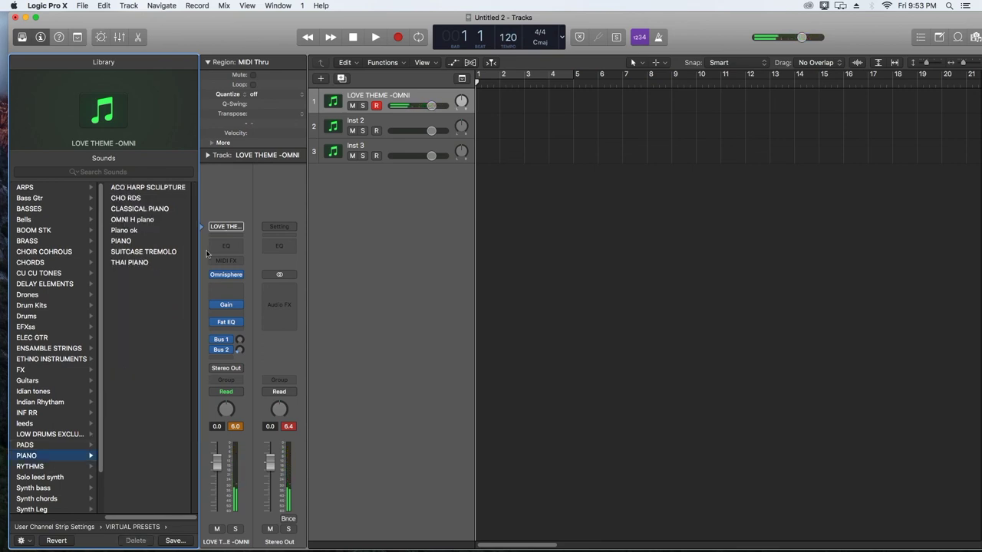
pyautogui.click(146, 243)
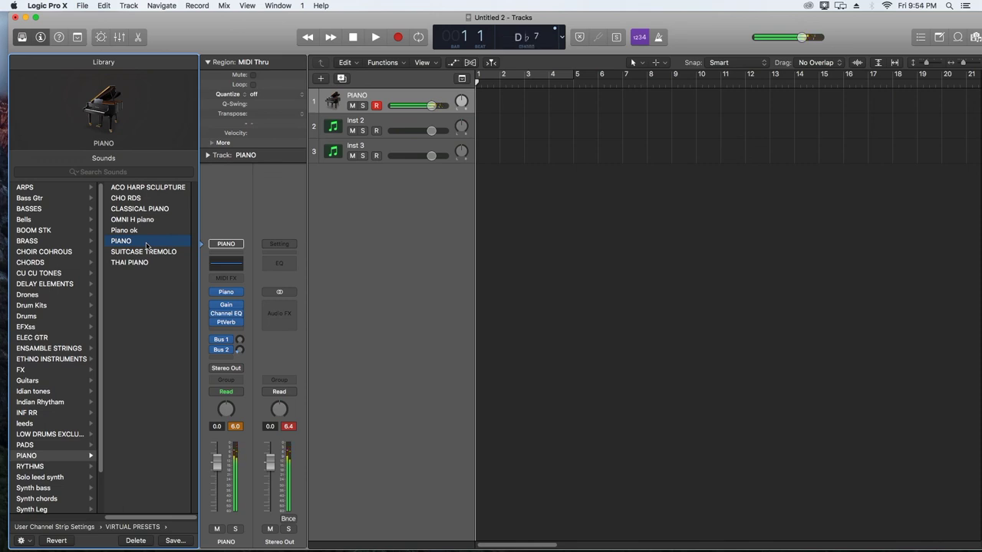
pyautogui.click(59, 466)
pyautogui.scroll(-2, 62, 420)
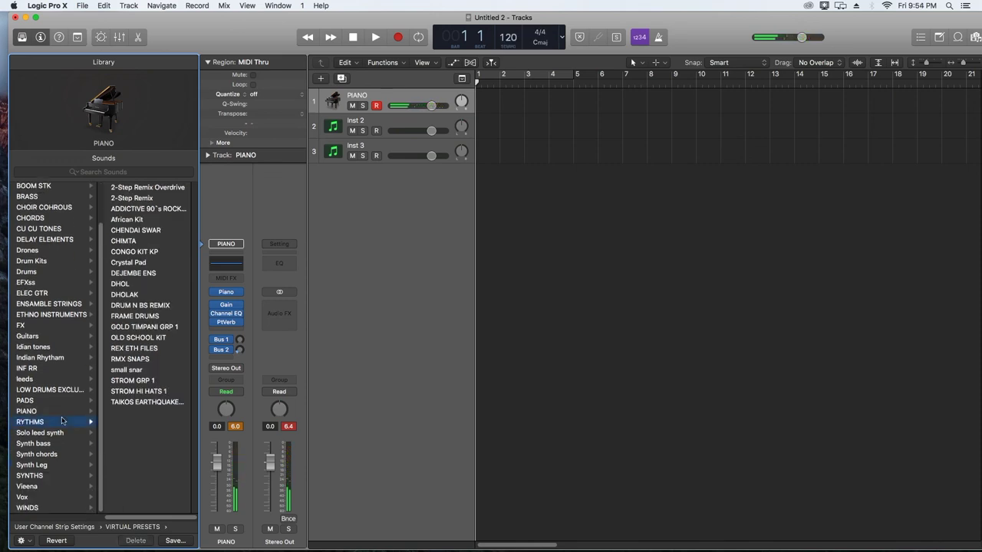
pyautogui.click(61, 434)
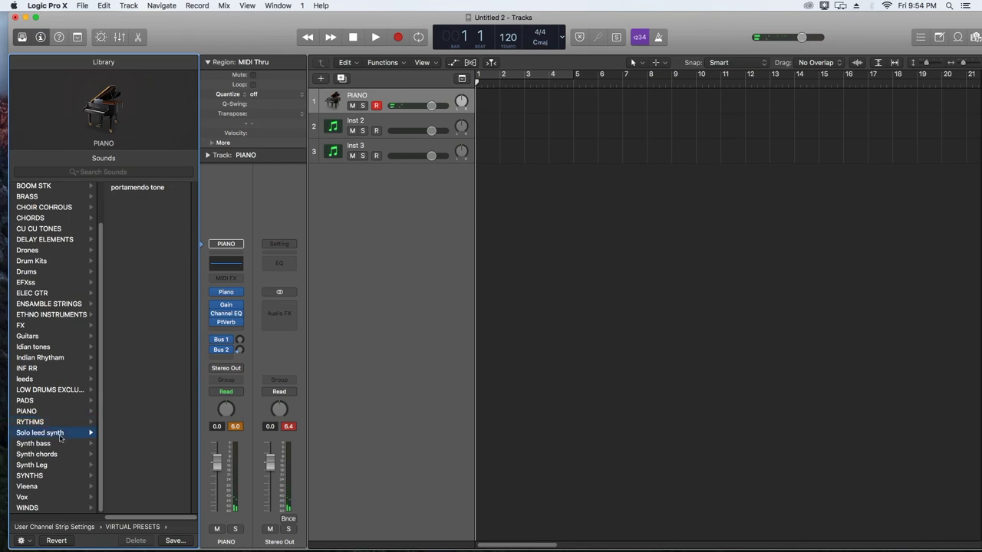
pyautogui.click(145, 188)
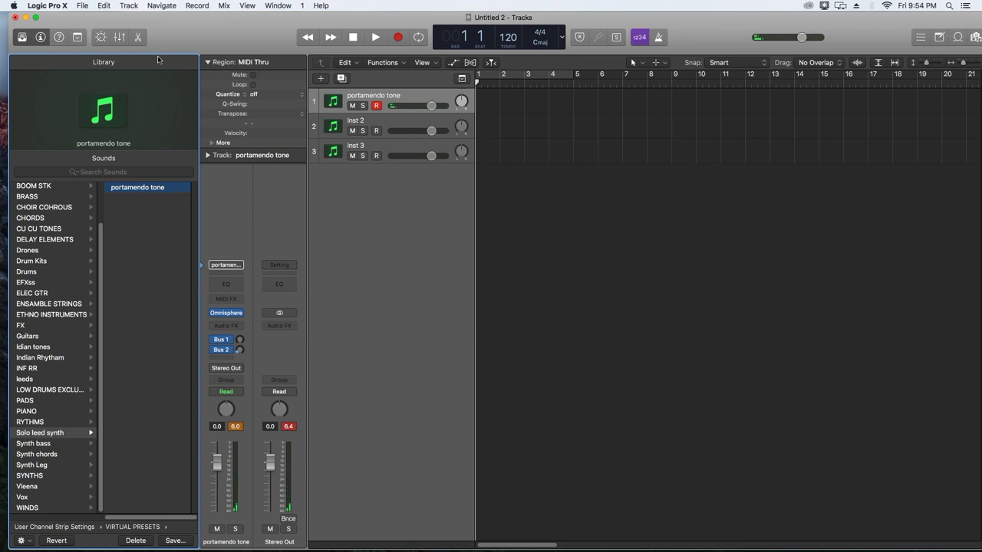
pyautogui.click(822, 6)
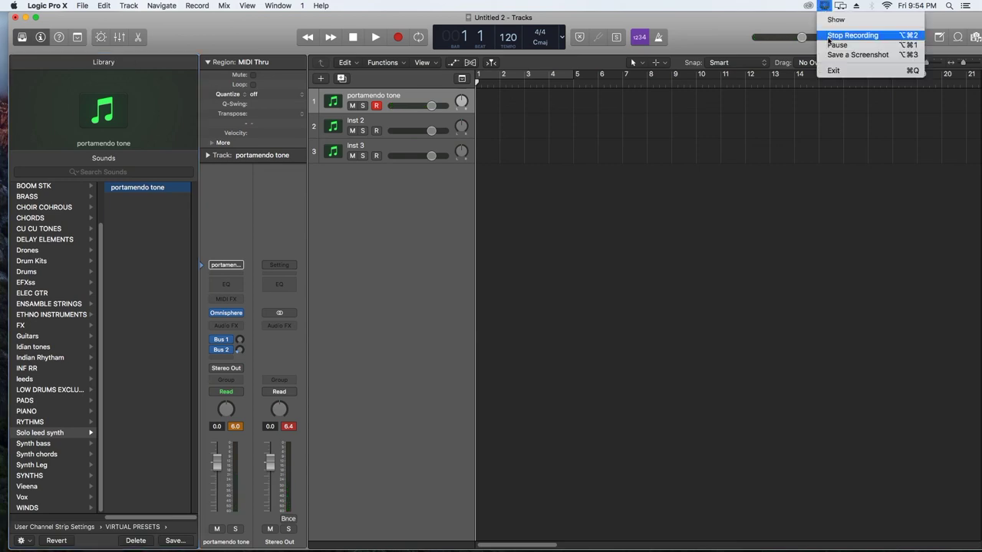